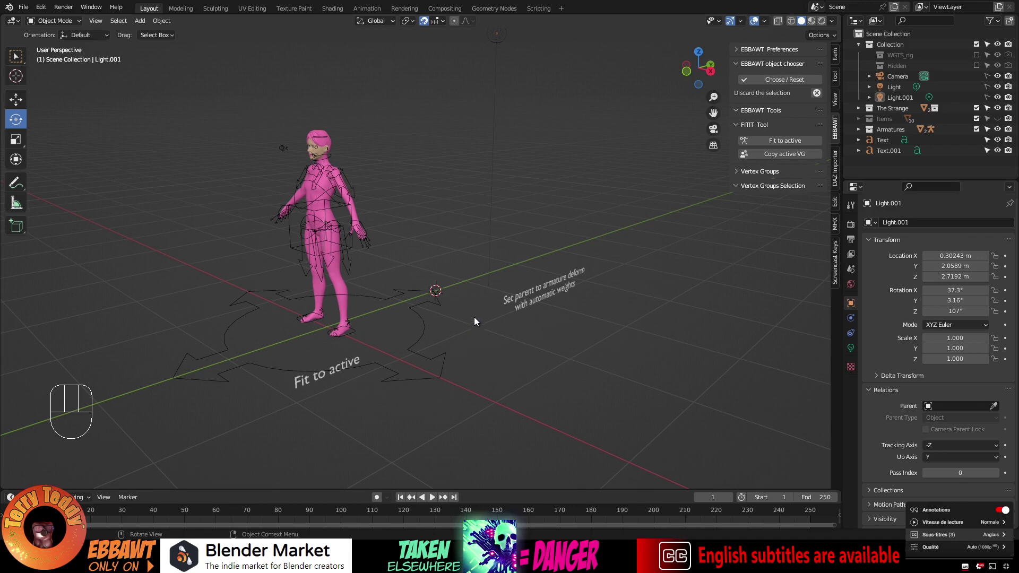
Preview the character's rig in Pose Position and return it to Rest Position
left_click(421, 336)
left_click(851, 349)
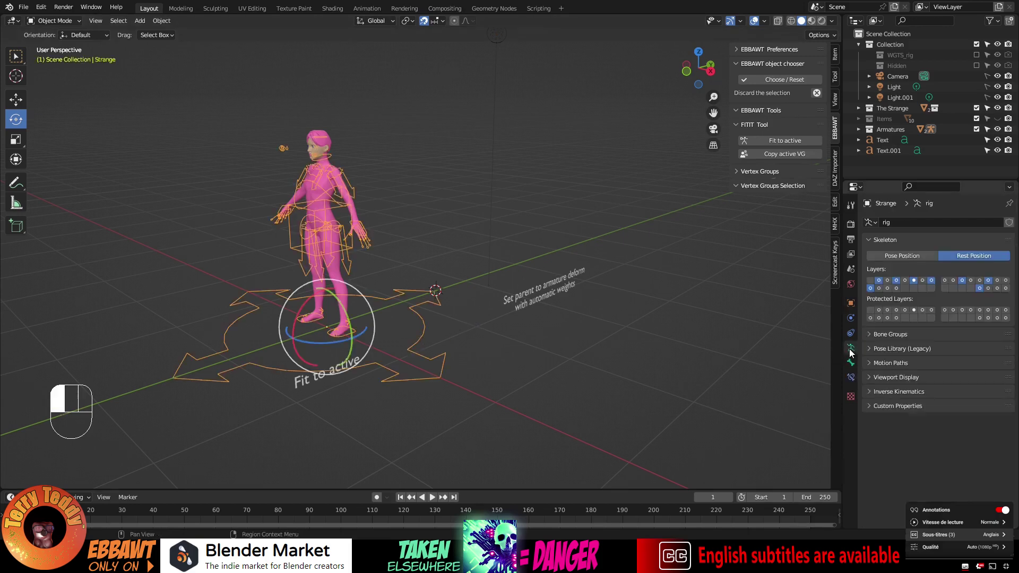
left_click(887, 256)
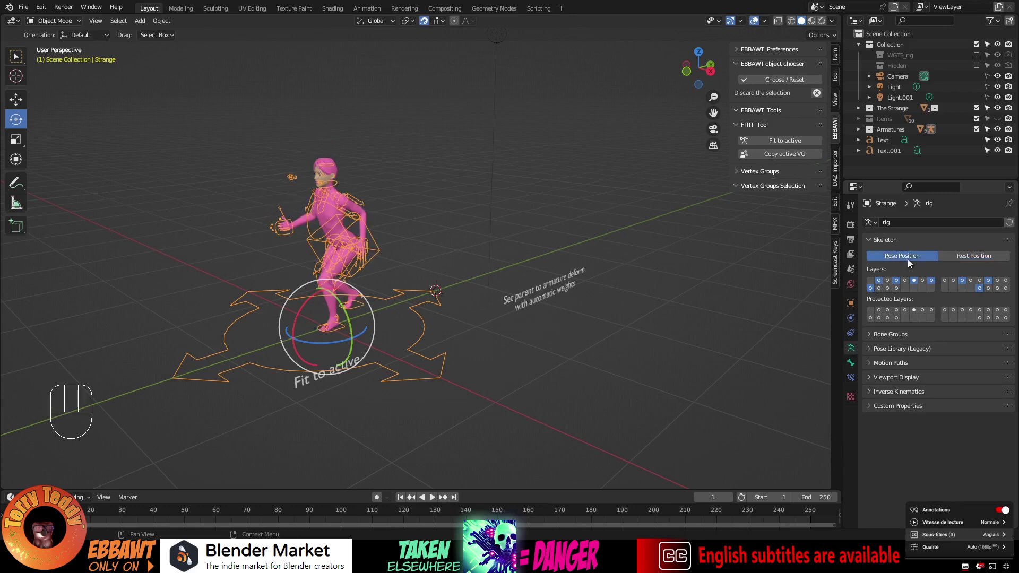
left_click(955, 256)
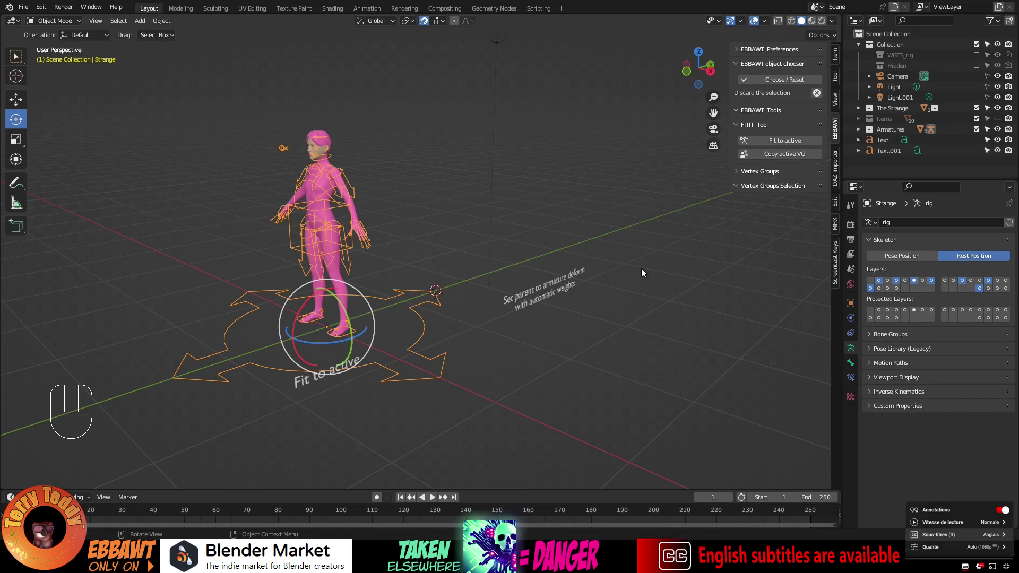
Show the Items collection and check how the clothing behaves in Pose Position, ending with the rig in Rest Position
left_click(998, 119)
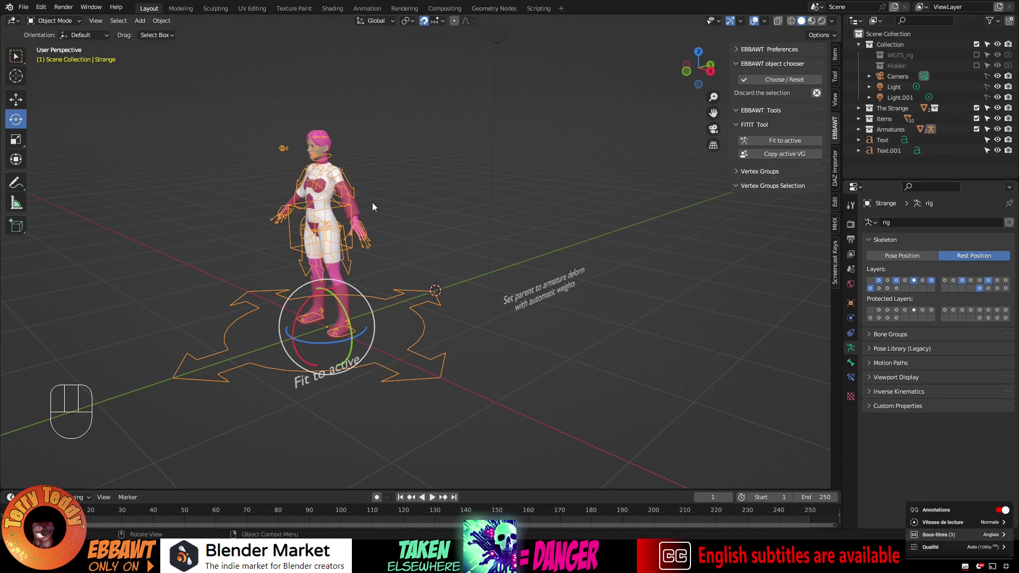
left_click(899, 255)
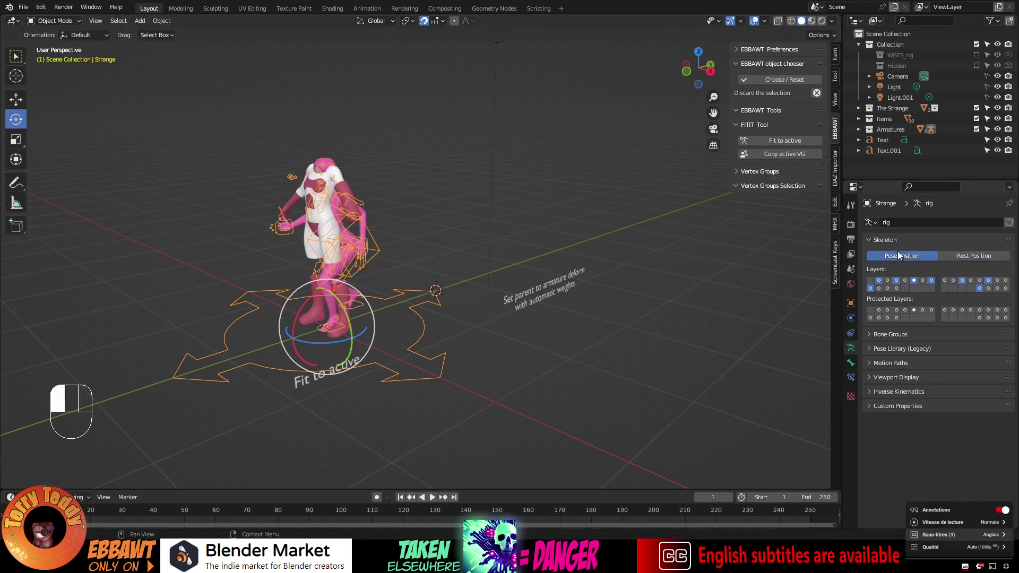
left_click(967, 256)
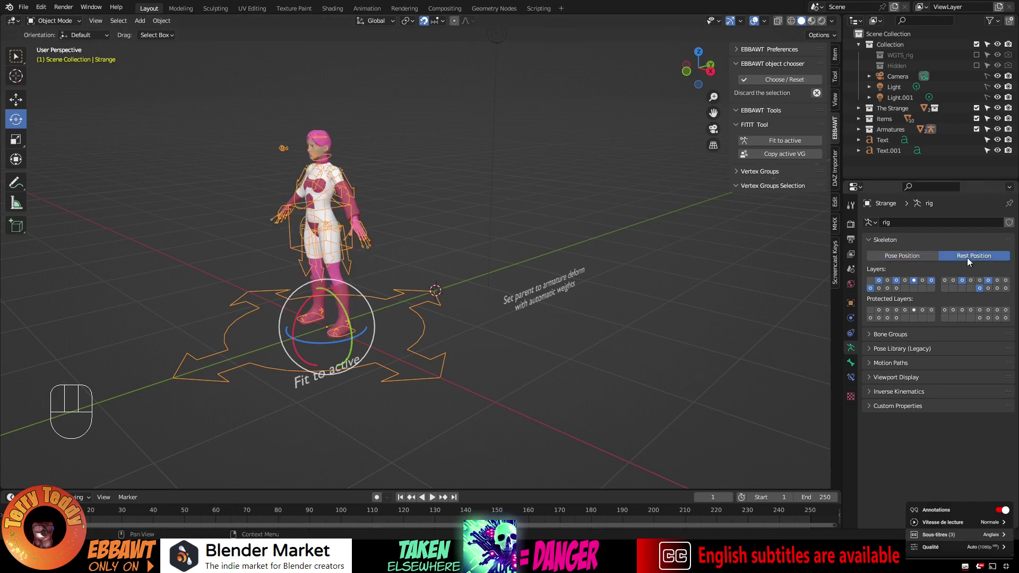
Inspect the modifiers and vertex groups of the shorts worn by the character
scroll(446, 254, "up", 3)
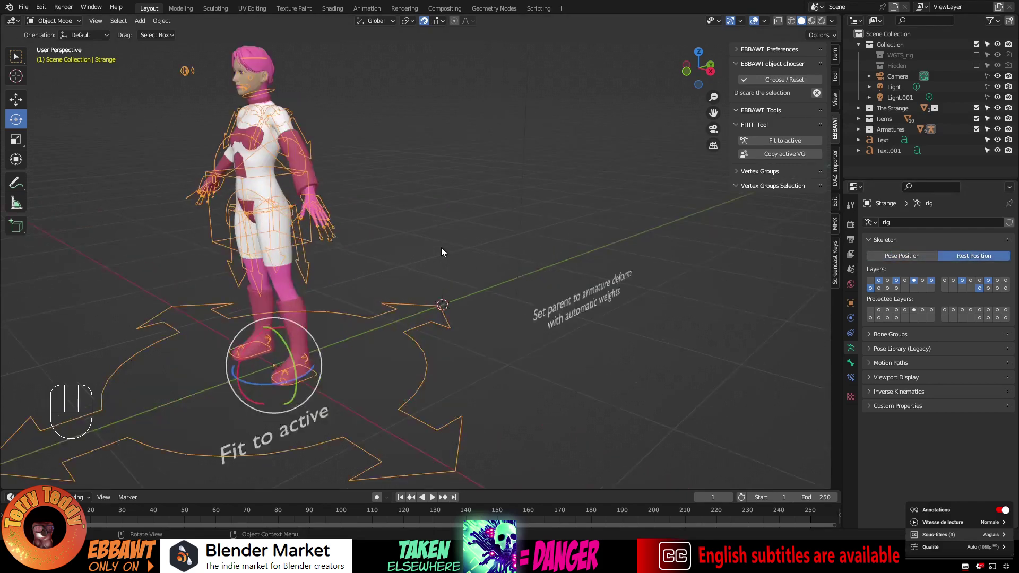
left_click(262, 189)
middle_click_drag(455, 209, 477, 208)
left_click(851, 318)
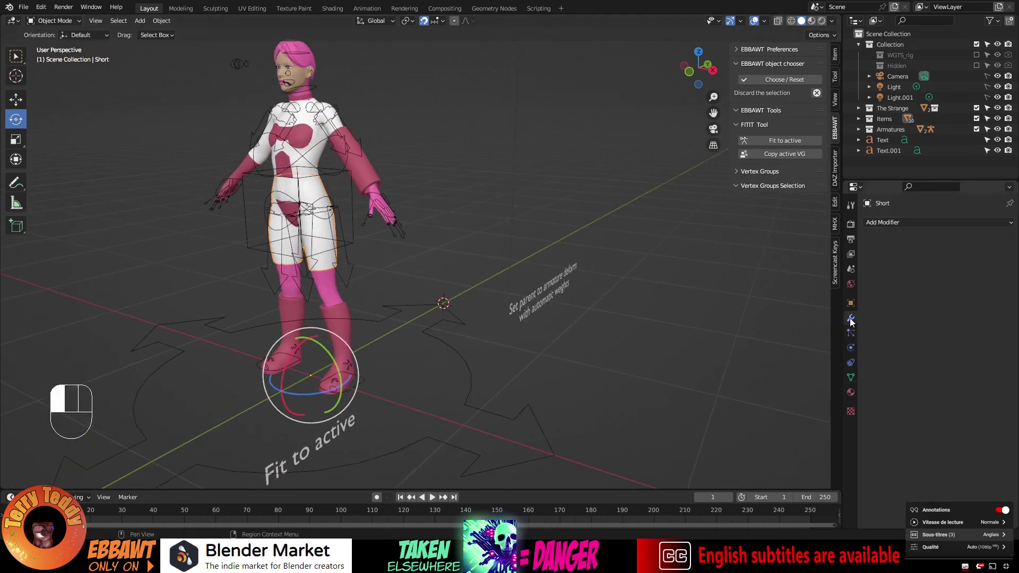
left_click(851, 378)
Inspect the vertex groups, shape keys and modifiers of the character's body mesh
middle_click_drag(601, 197, 511, 183)
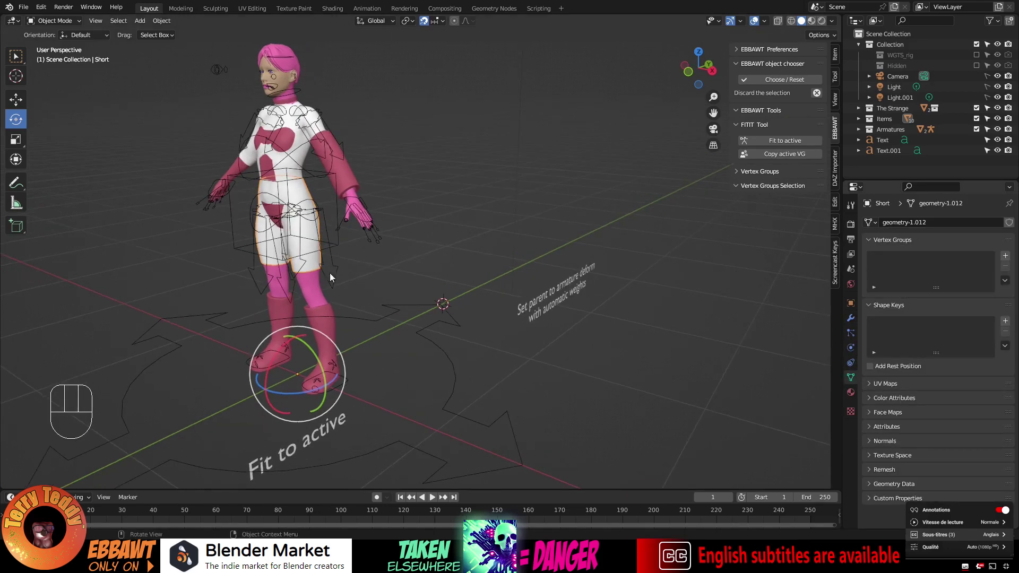
left_click(309, 289)
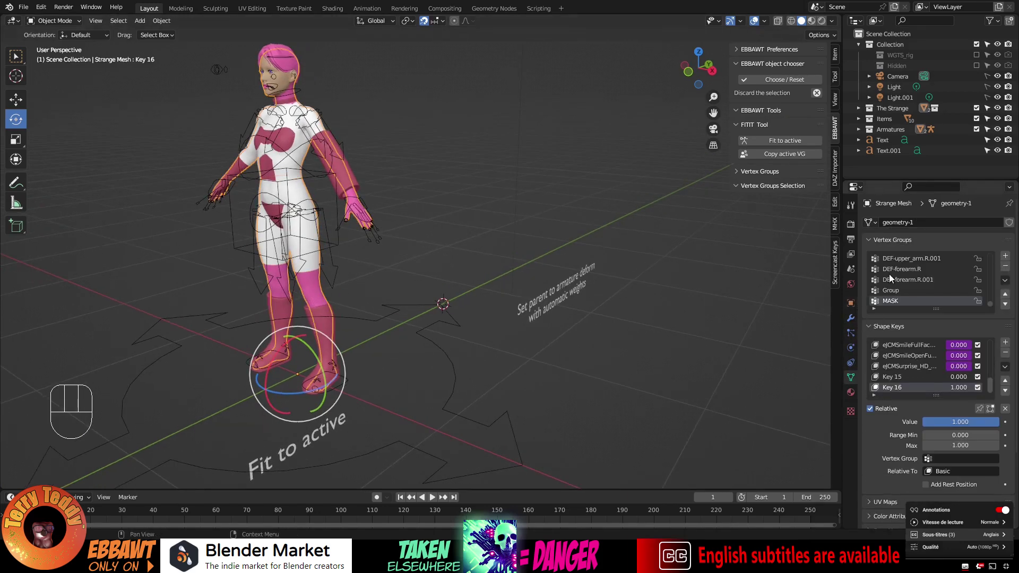
left_click(851, 319)
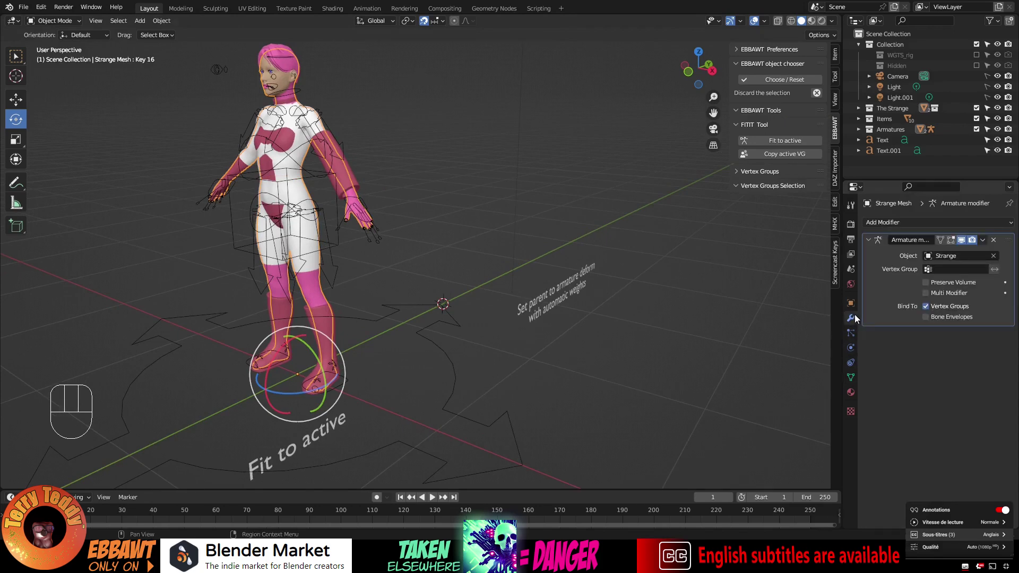
Duplicate the whole character with its rig and clothing, placing the copy about 3.8 m along Y above the automatic weights label
scroll(466, 230, "down", 3)
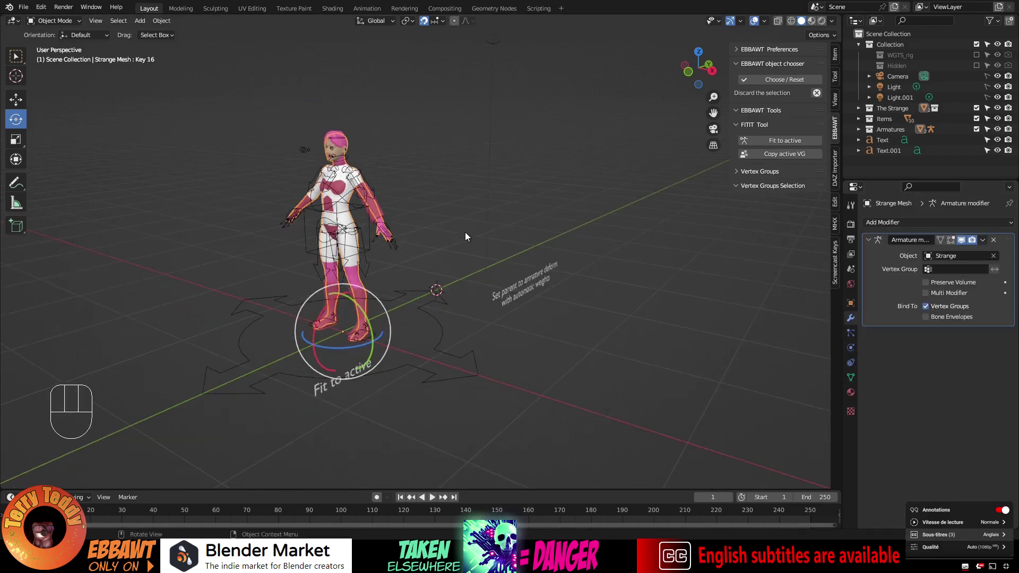
key("KP_3")
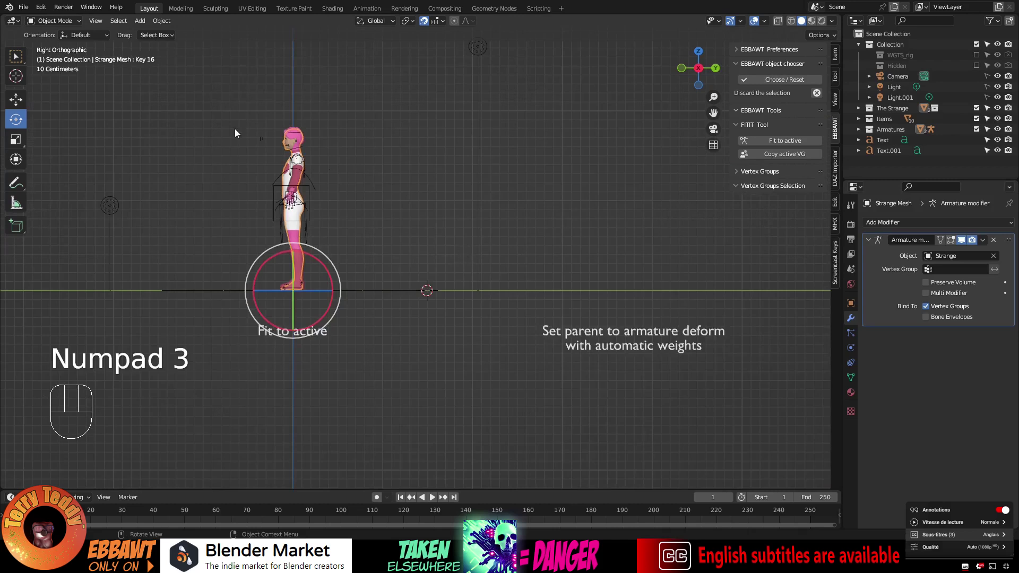
left_click(233, 108)
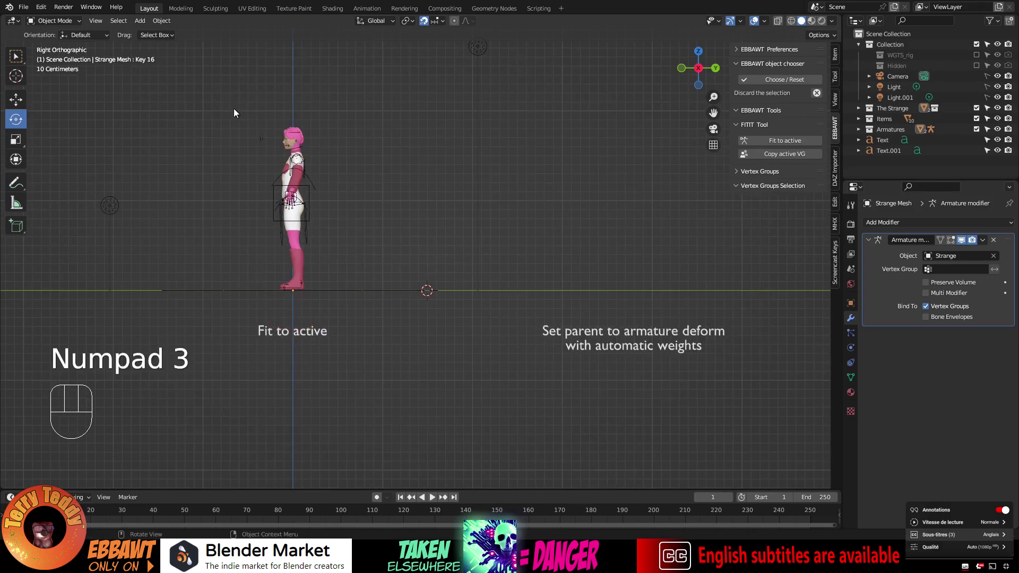
left_click_drag(234, 108, 349, 306)
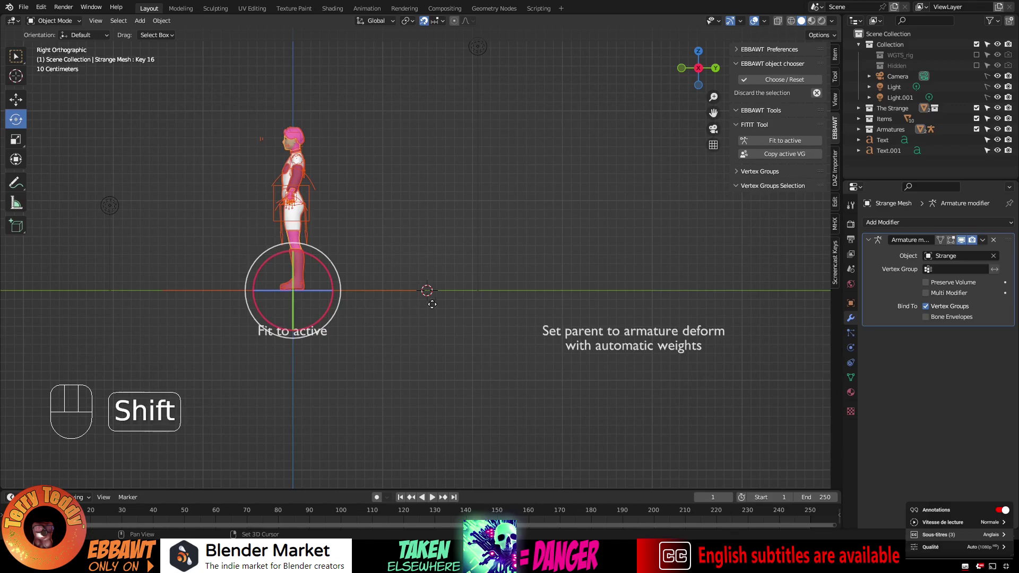
key("shift+d")
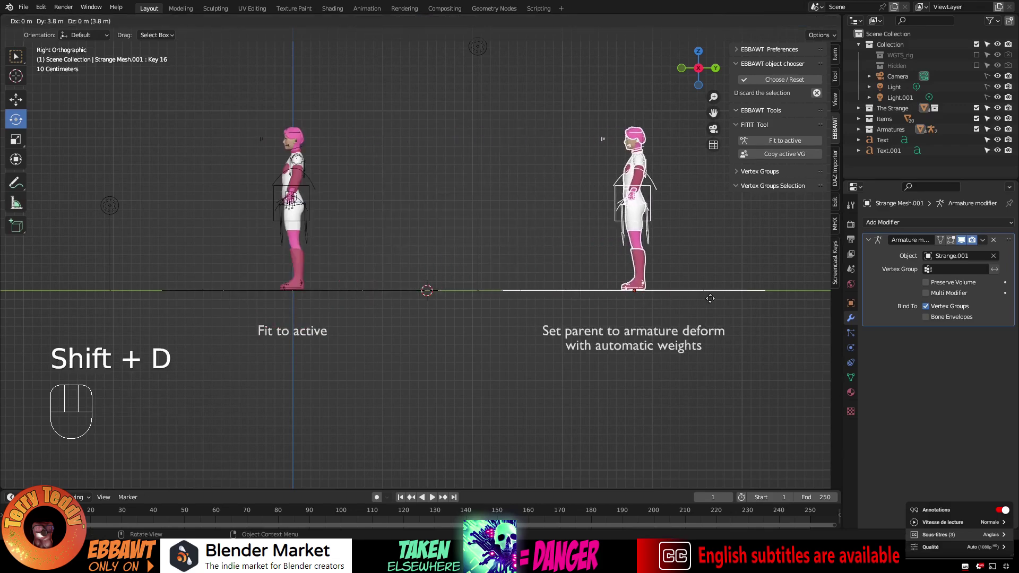
left_click(711, 299)
Select both boots of the original character and make the Armatures collection unselectable in the viewport
middle_click_drag(206, 221, 275, 287)
scroll(260, 260, "up", 2)
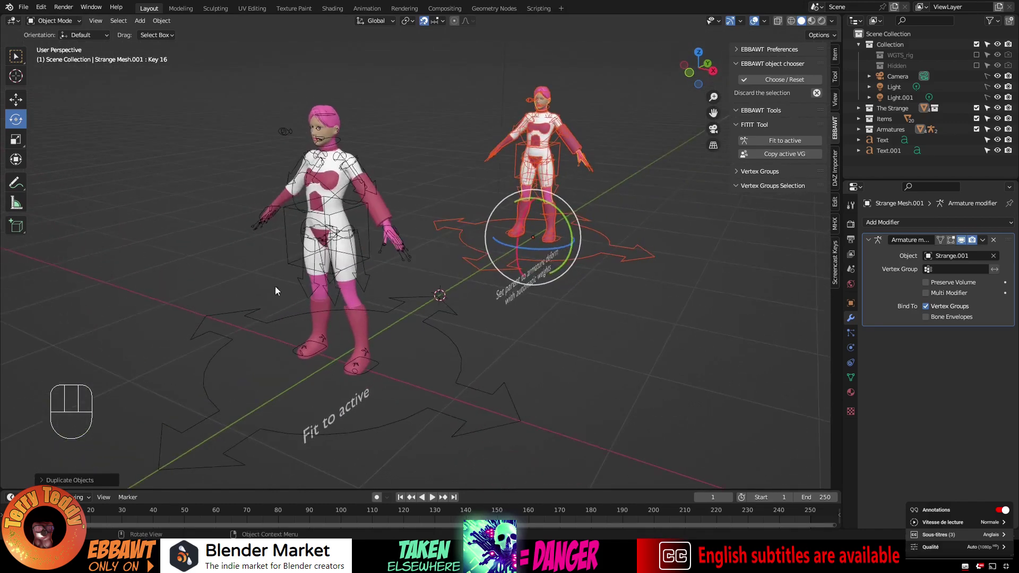
right_click(365, 324)
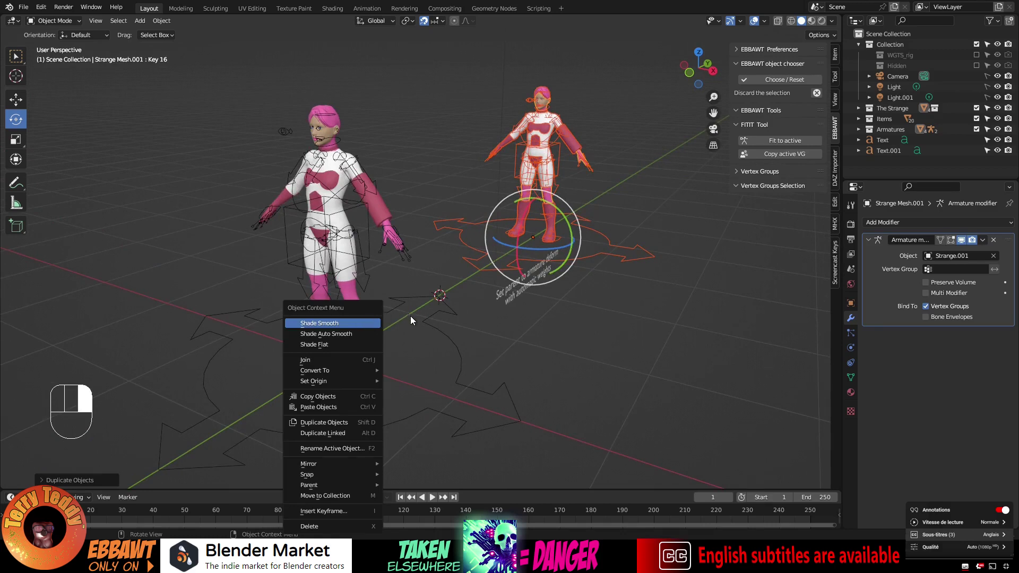
left_click(357, 330)
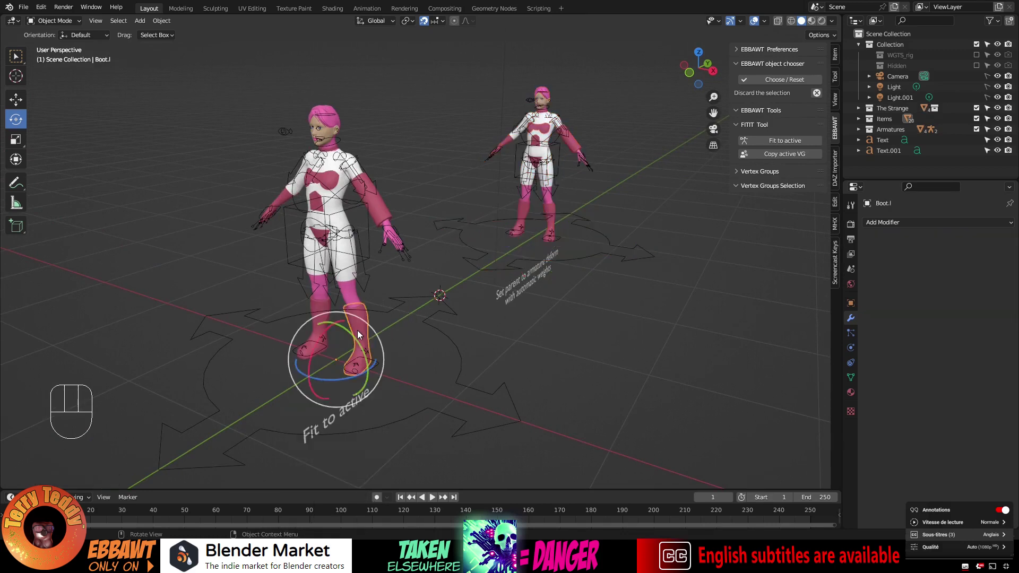
left_click(315, 303, "shift")
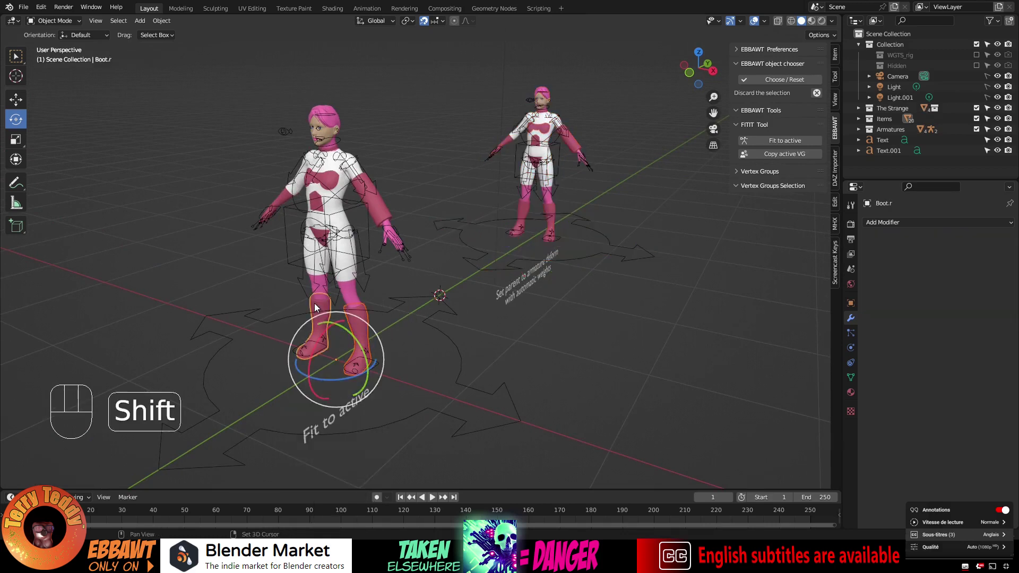
left_click(987, 131)
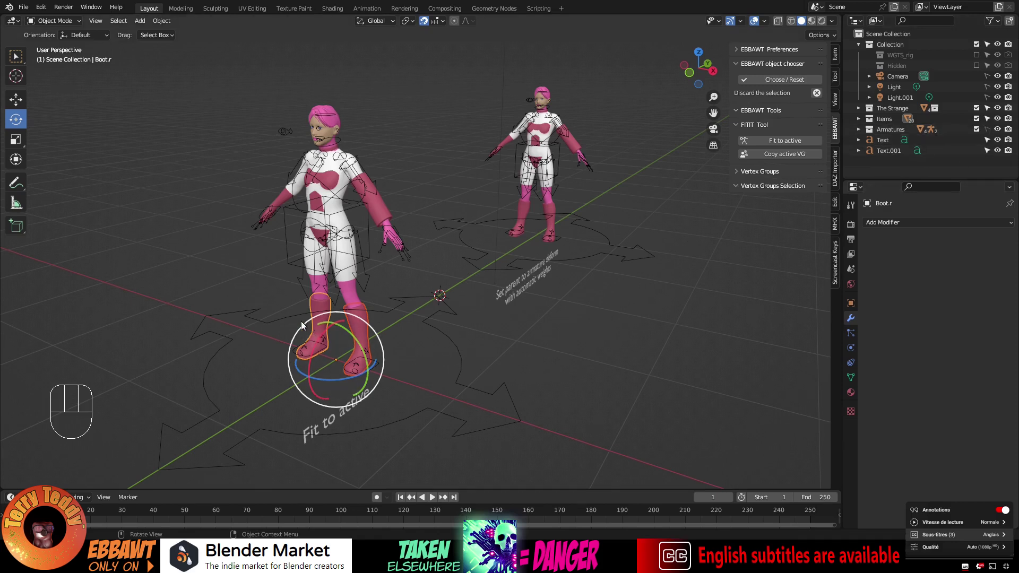
Add the original character's suit pieces and gloves to the selection, with the body mesh active, and apply Fit to active
scroll(271, 284, "up", 2)
key("shift")
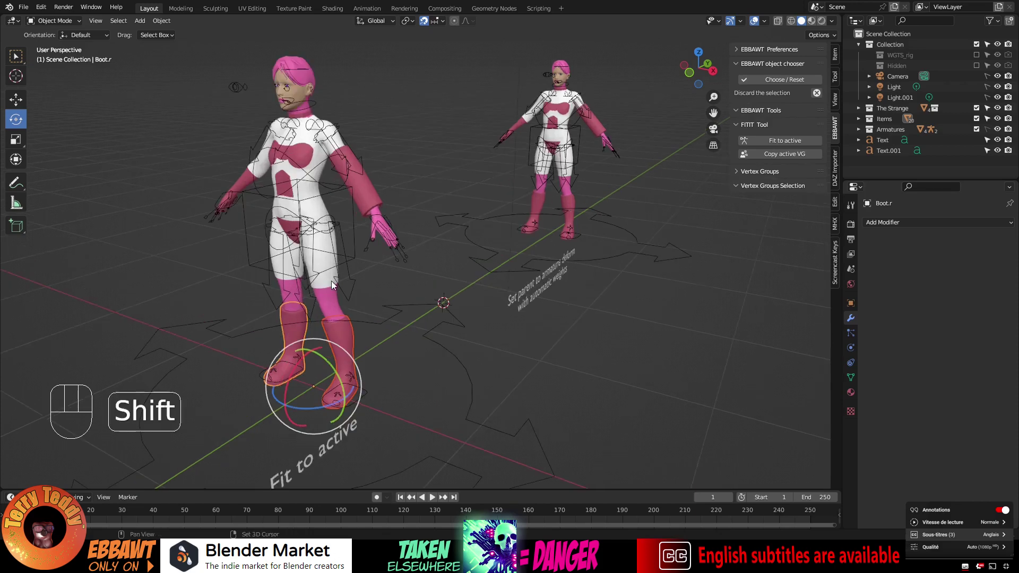
left_click(288, 230, "shift")
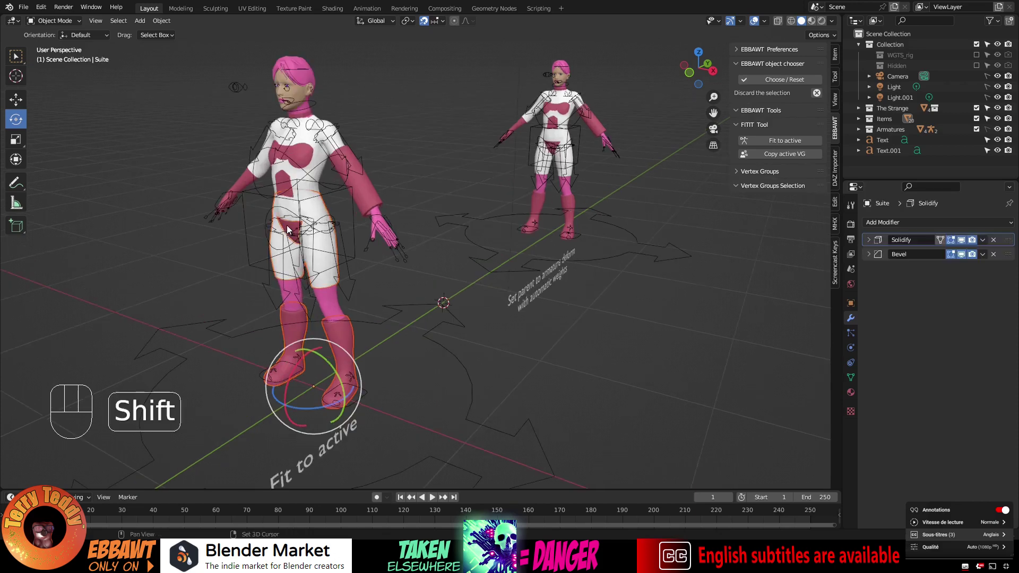
left_click(281, 182, "shift")
left_click(307, 114, "shift")
left_click(303, 135, "shift")
left_click(315, 206, "shift")
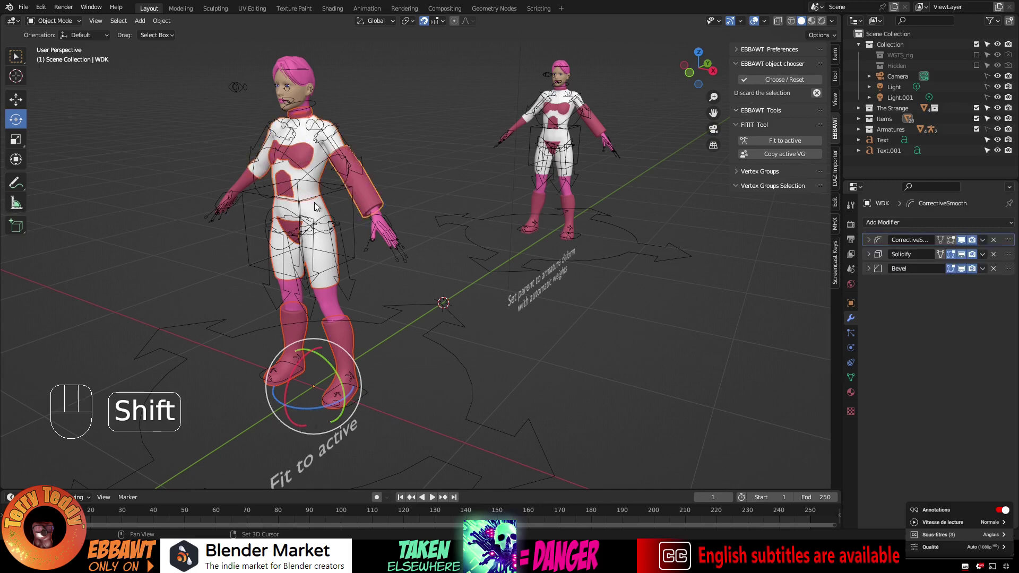
left_click(244, 179, "shift")
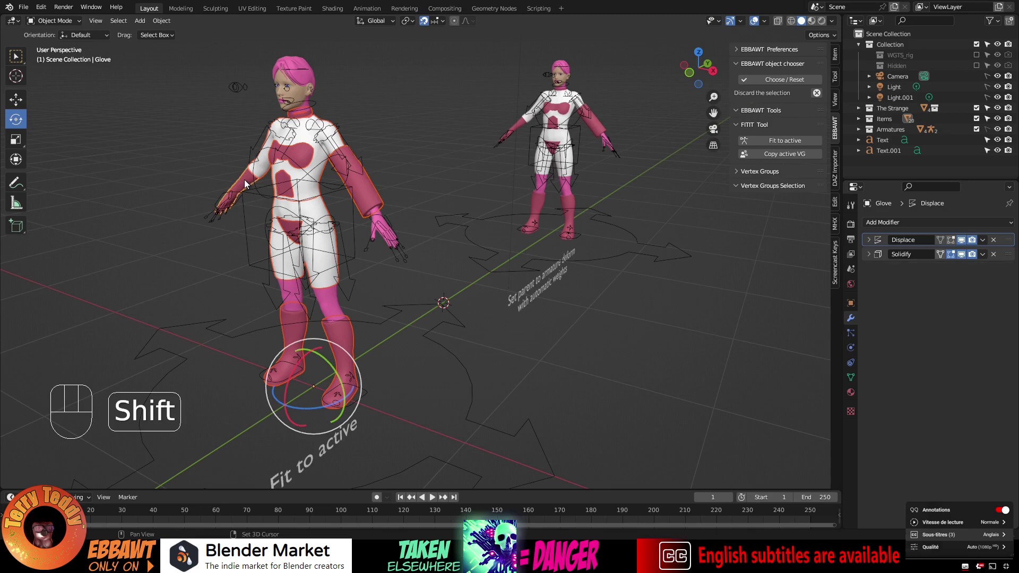
left_click(334, 304, "shift")
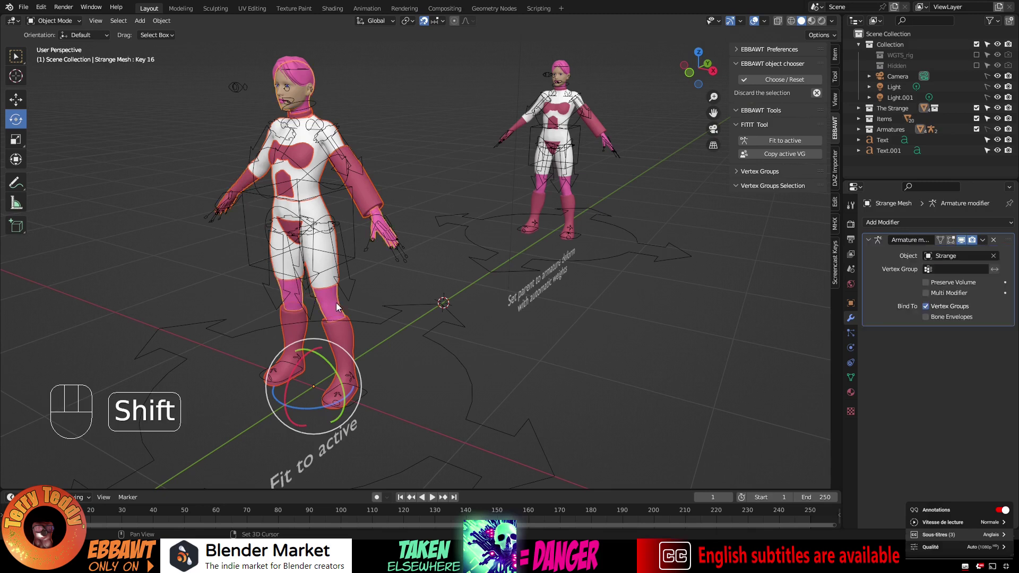
left_click(771, 141)
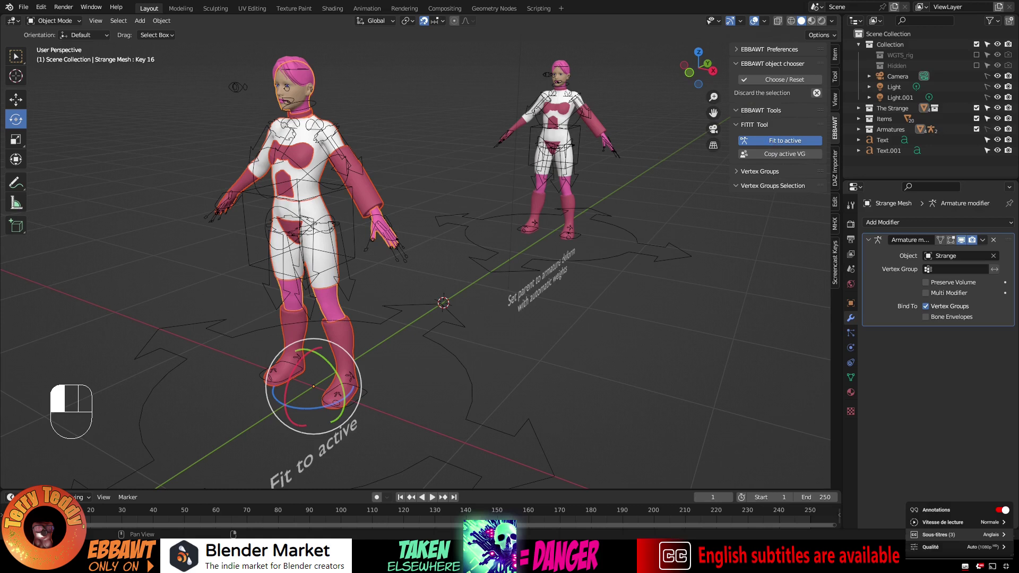
Make the Armatures collection selectable again and set the original character's rig to Pose Position, leaving nothing selected
left_click(472, 388)
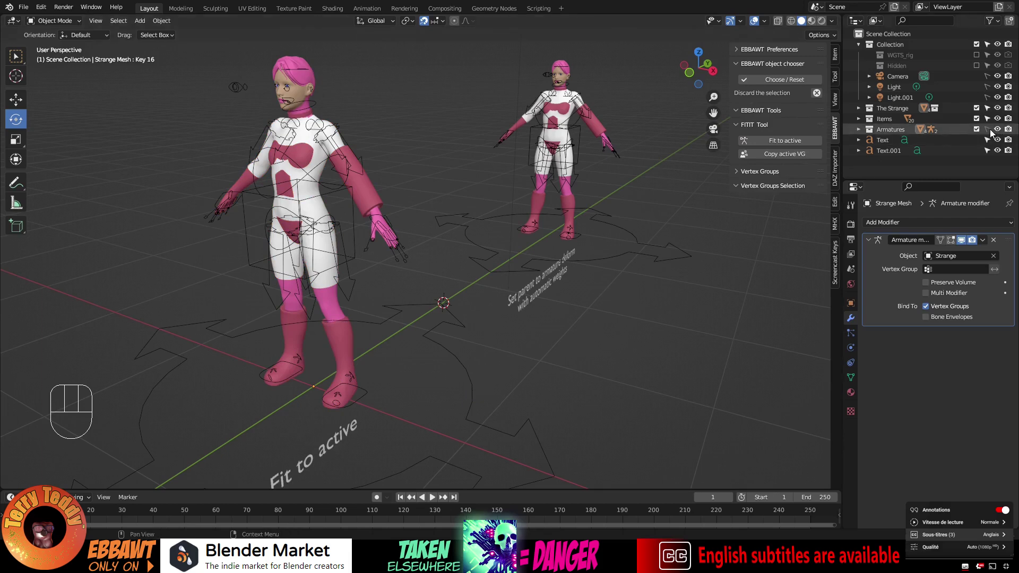
left_click(472, 400)
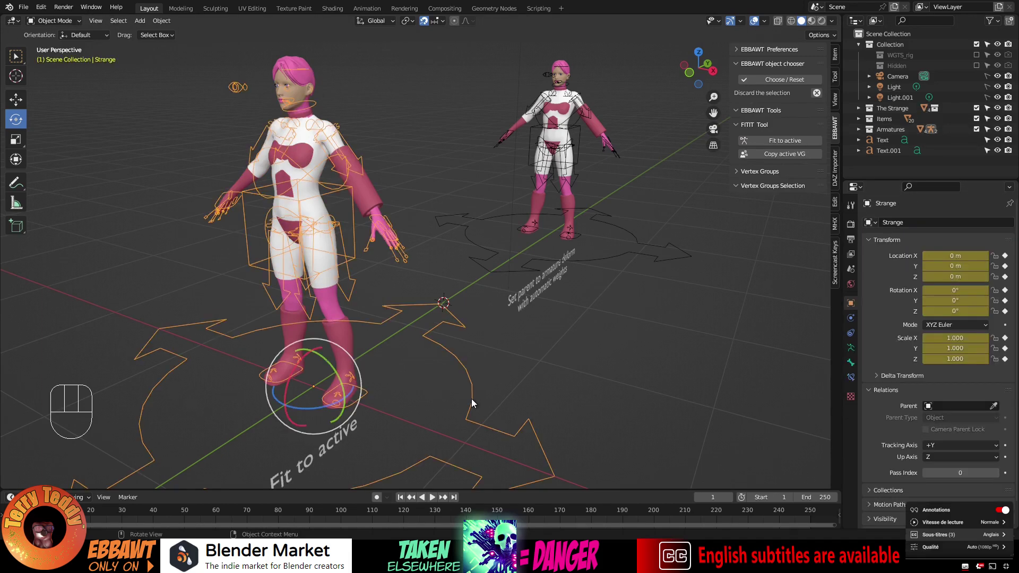
left_click(851, 348)
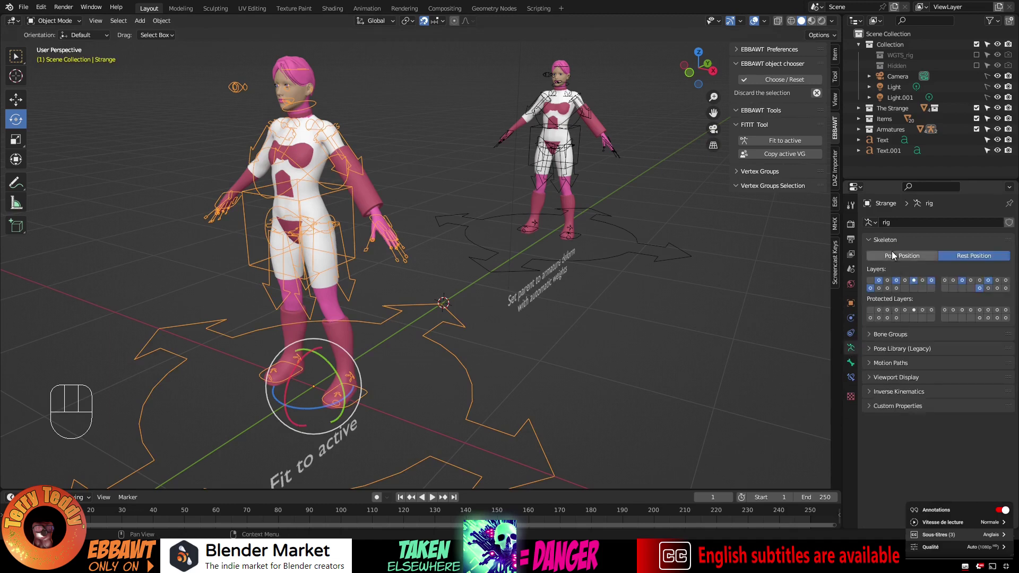
left_click(895, 257)
middle_click_drag(179, 225, 448, 279)
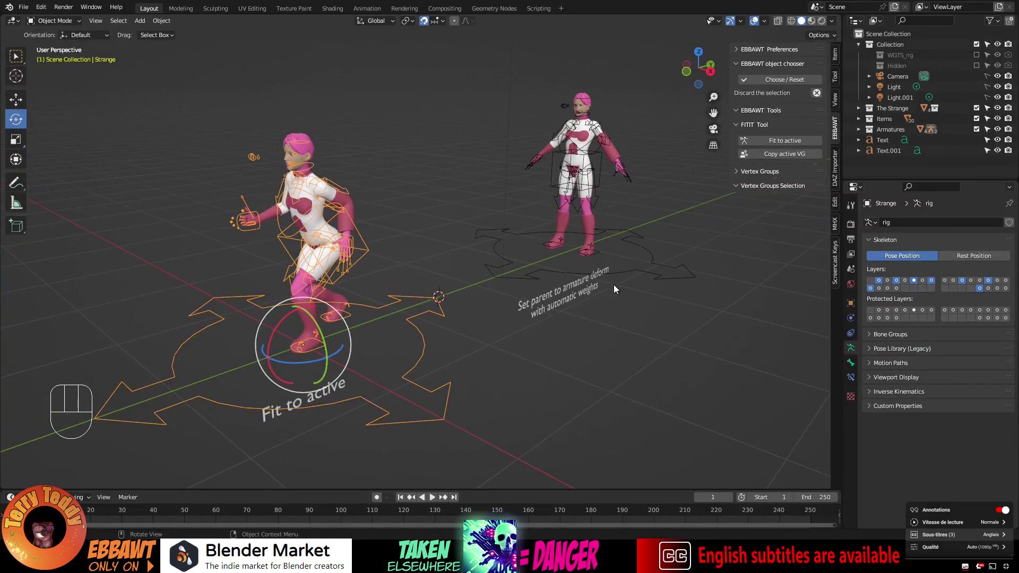
middle_click_drag(613, 286, 613, 286)
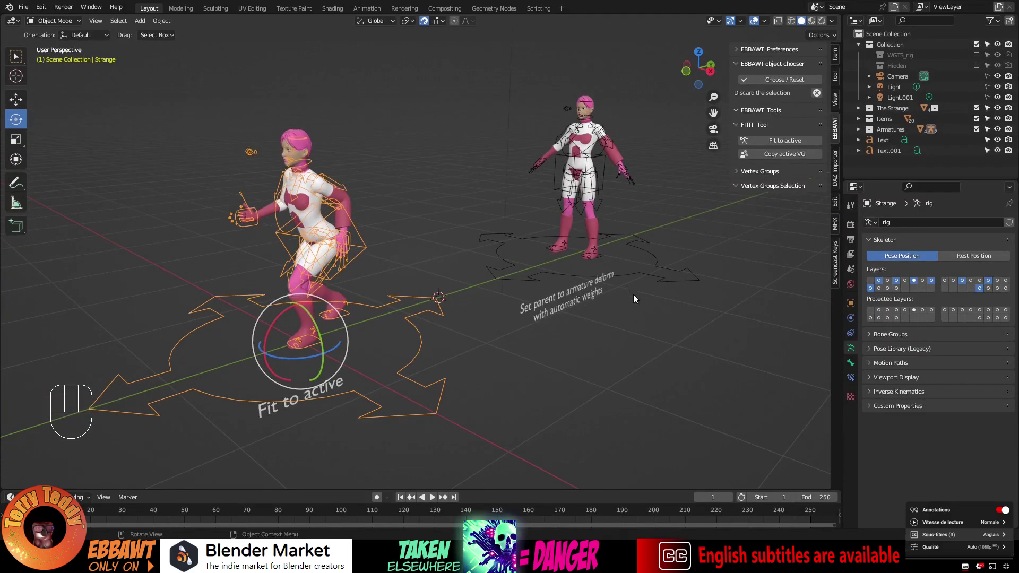
key("alt+a")
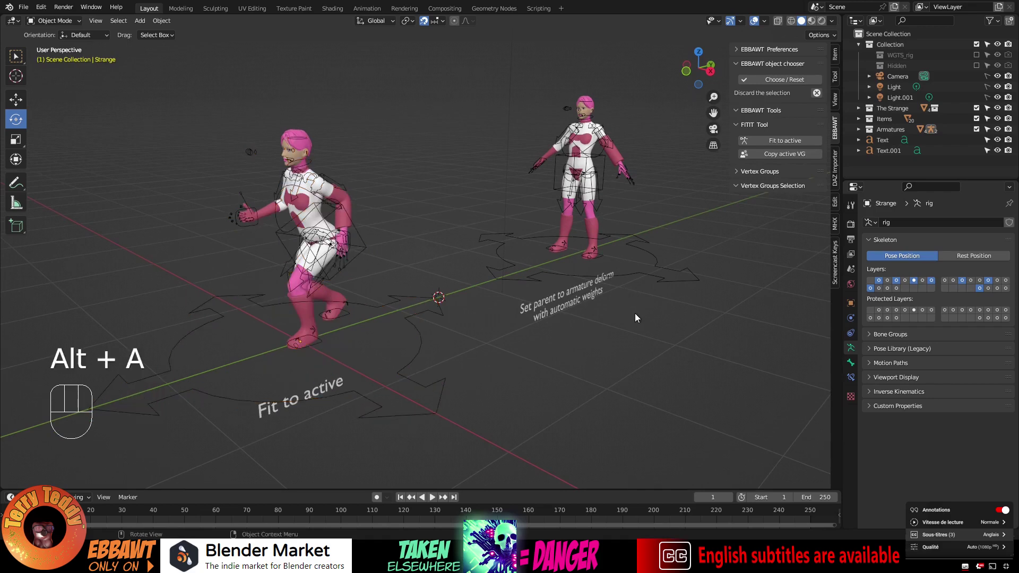
Make the Armatures collection unselectable in the viewport and select both boots of the duplicate character
middle_click_drag(635, 313, 492, 313)
scroll(467, 316, "up", 4)
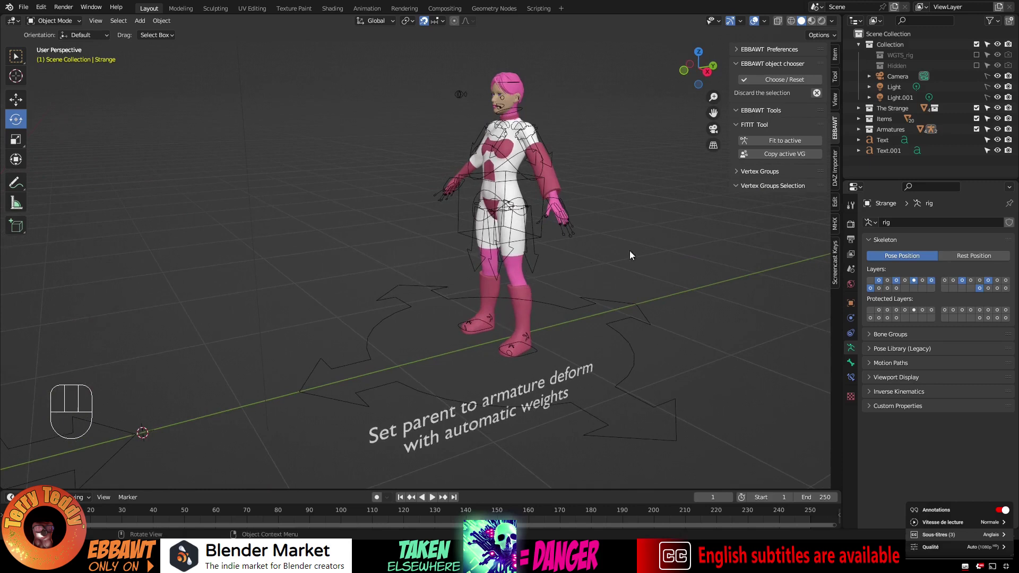
left_click(988, 129)
left_click(526, 308)
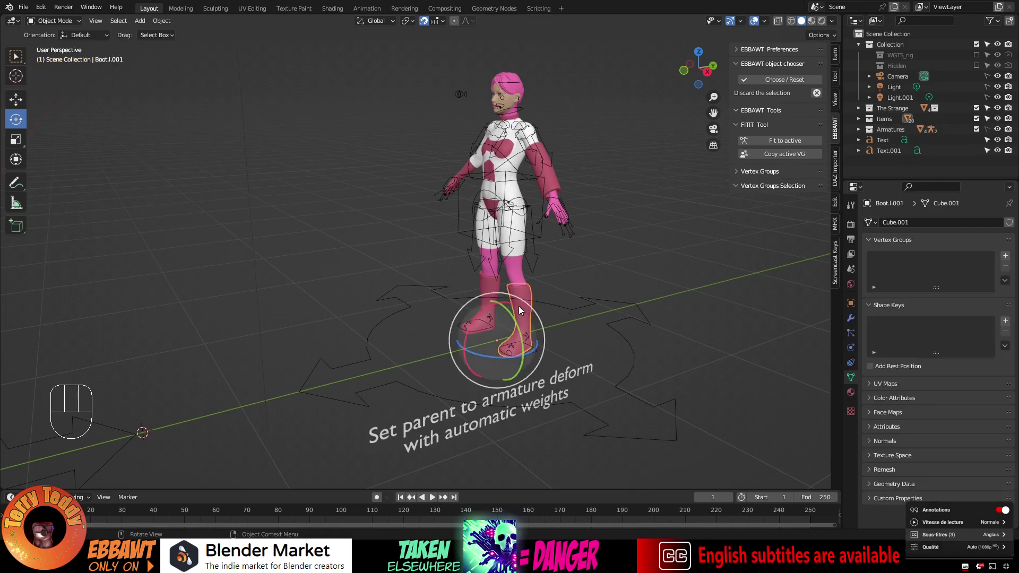
left_click(490, 278, "shift")
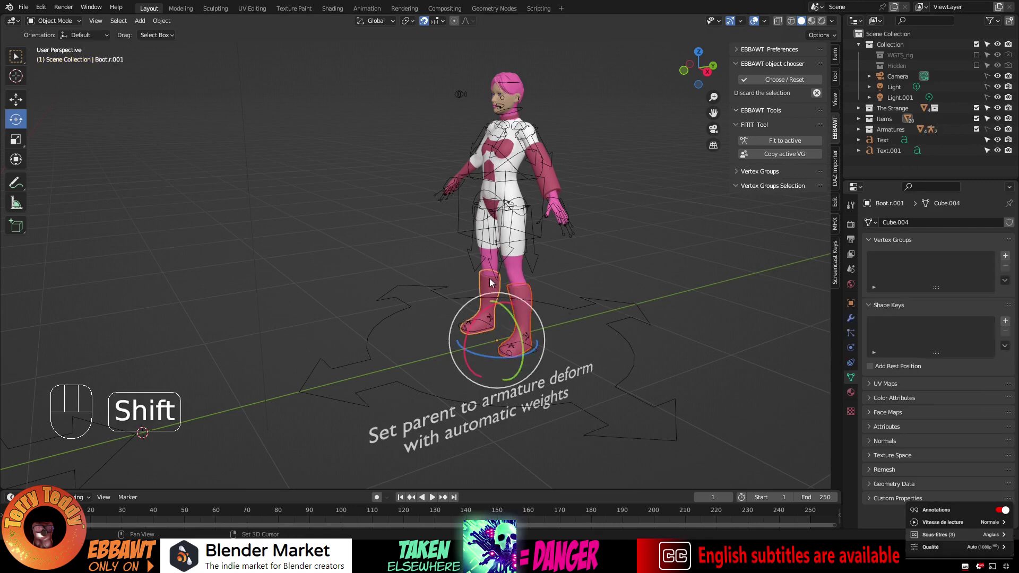
Add the duplicate character's suit pieces, both gloves and the shirt to the selection
left_click(490, 210, "shift")
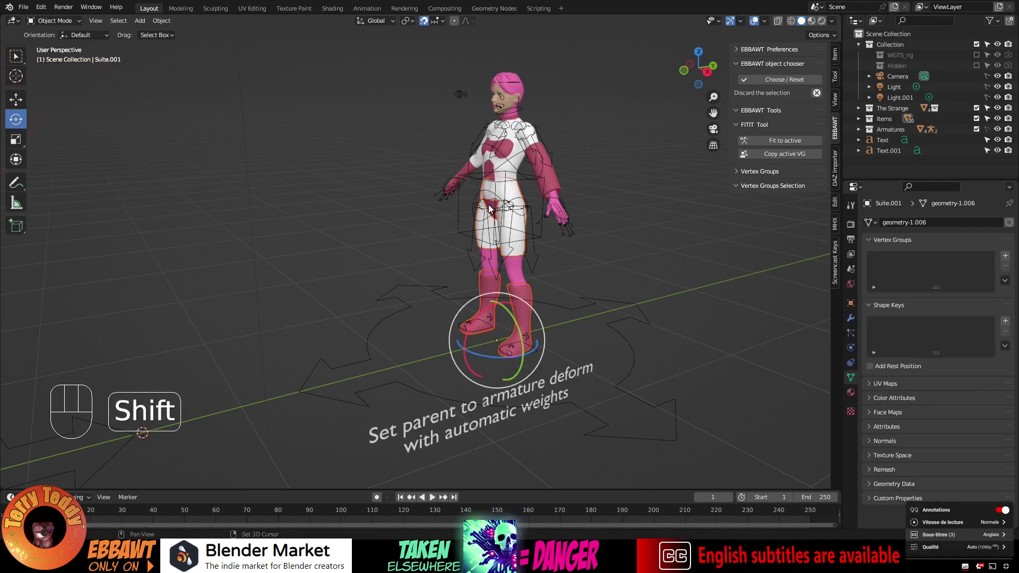
left_click(493, 178, "shift")
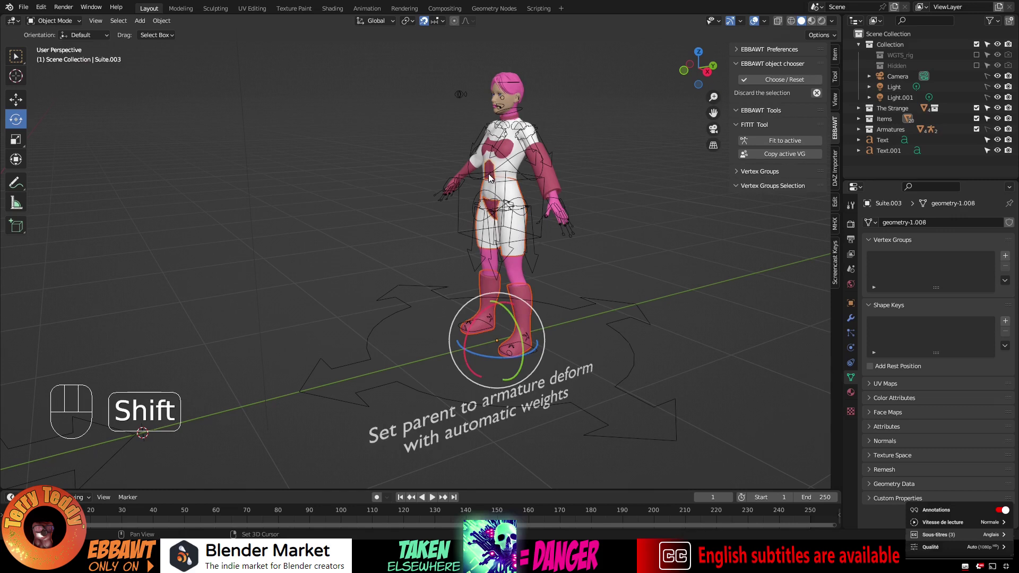
left_click(513, 153, "shift")
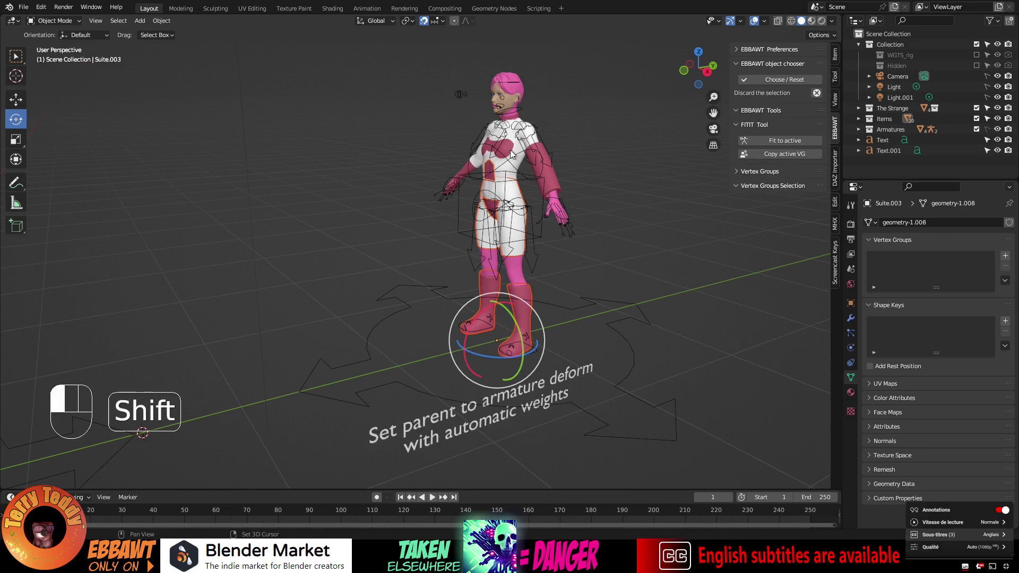
left_click(519, 121, "shift")
left_click(551, 188, "shift")
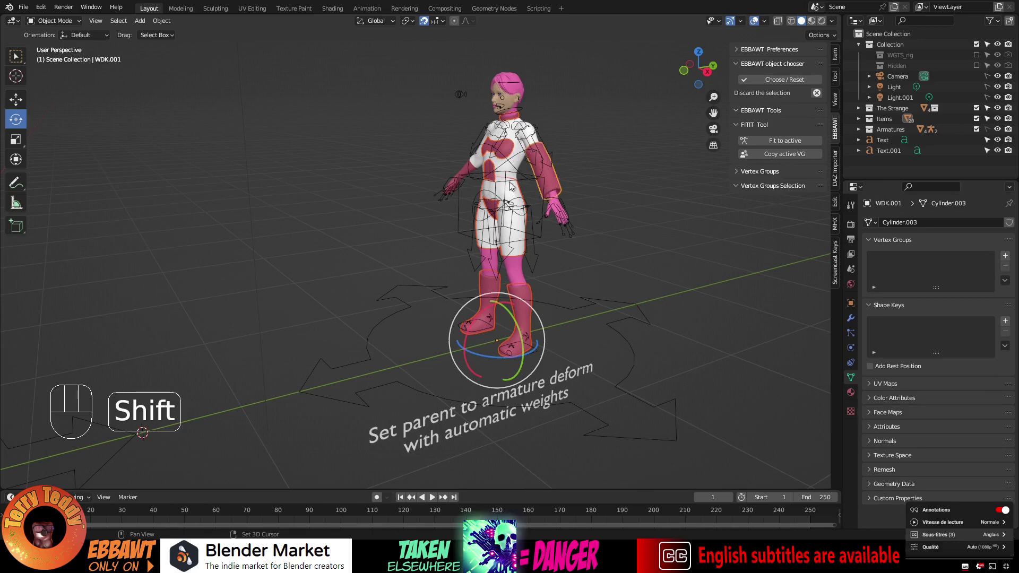
left_click(468, 175, "shift")
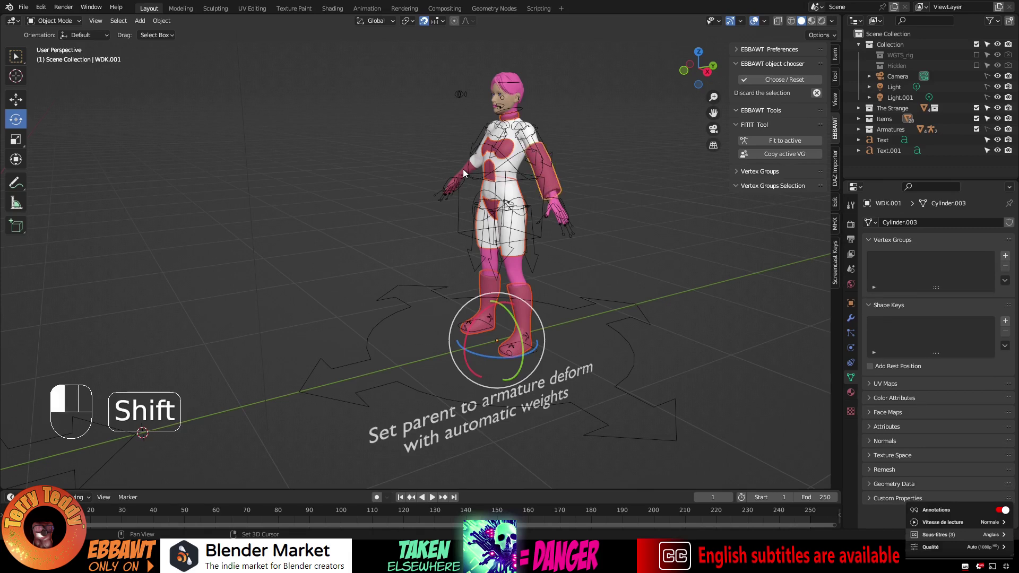
left_click(519, 160, "shift")
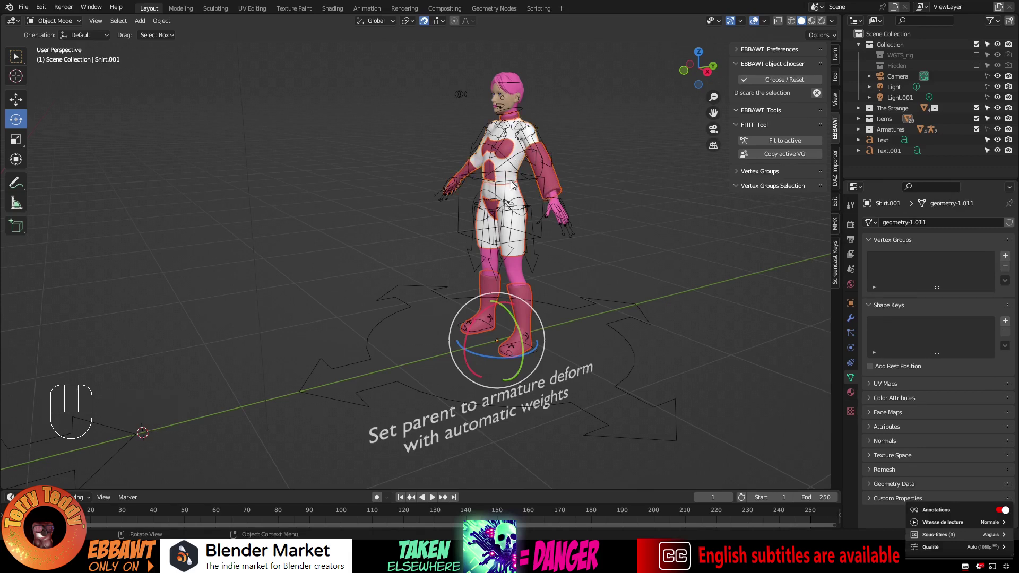
Make the Armatures collection selectable again and parent the selected clothing to the duplicate's rig using Armature Deform With Automatic Weights
left_click(989, 132)
key("shift")
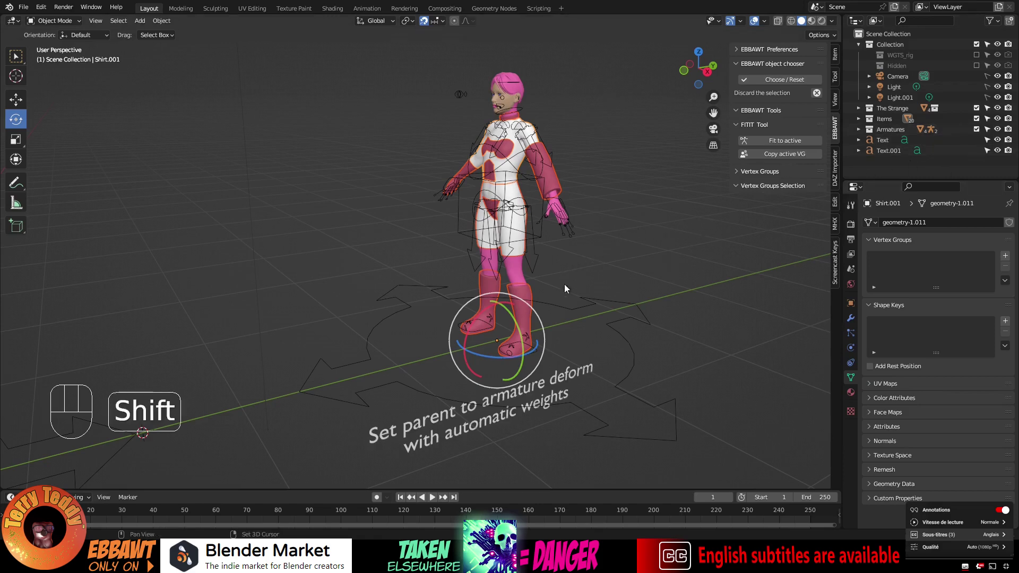
left_click(537, 264, "shift")
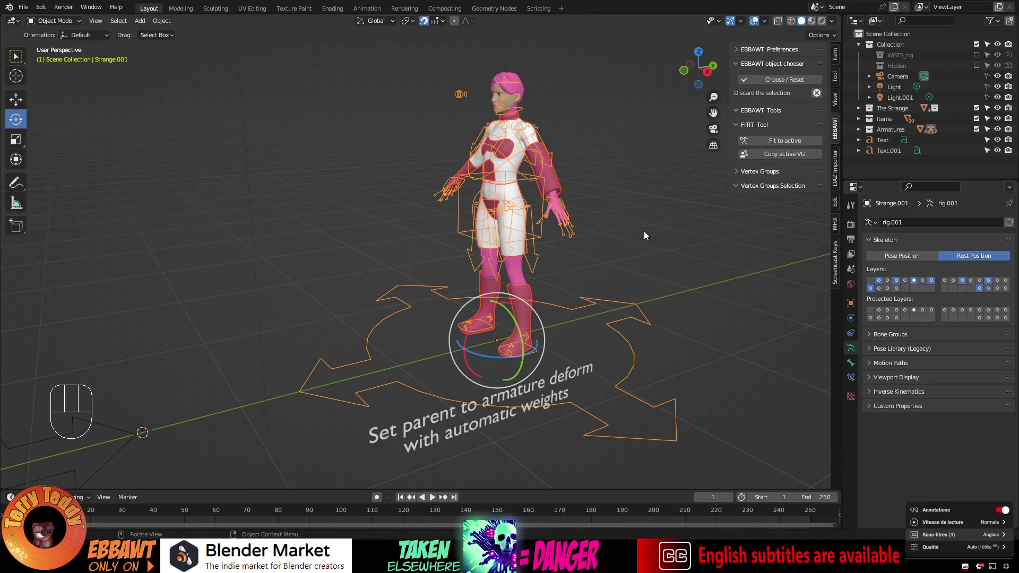
key("ctrl+p")
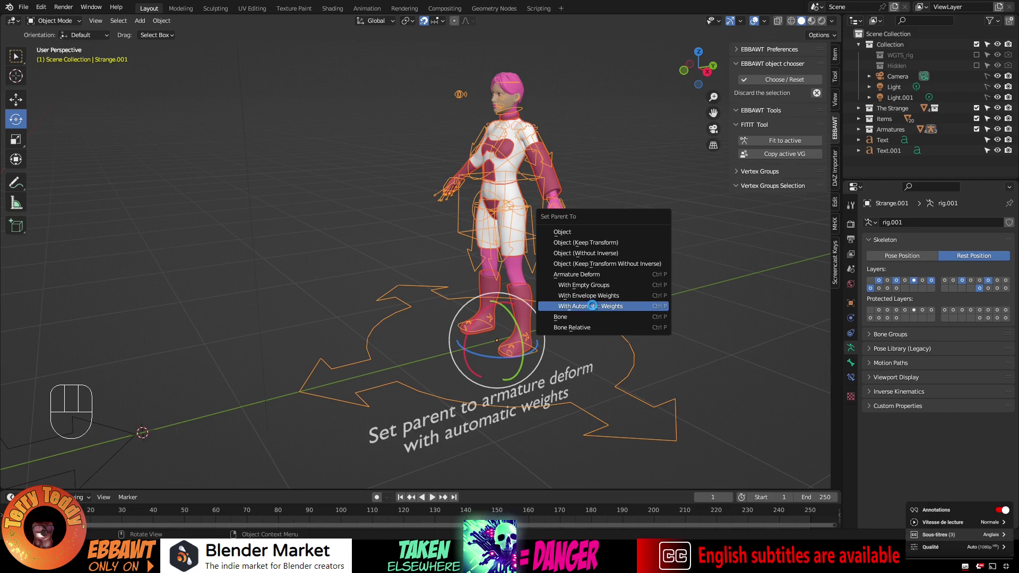
left_click(594, 307)
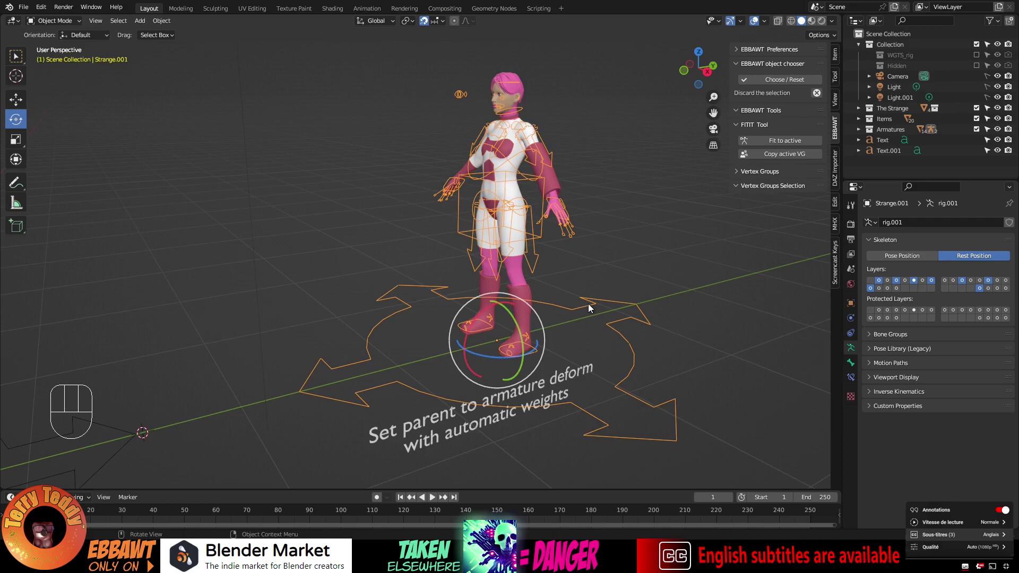
Set the duplicate character's rig to Pose Position and hide the Armatures collection in the viewport
left_click(890, 256)
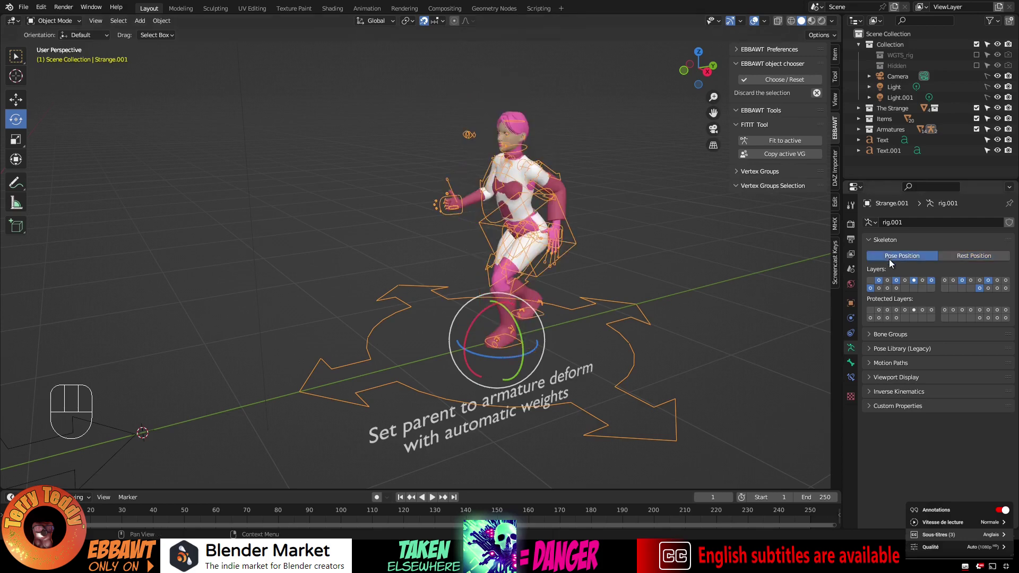
middle_click_drag(328, 244, 413, 220)
scroll(361, 249, "down", 4)
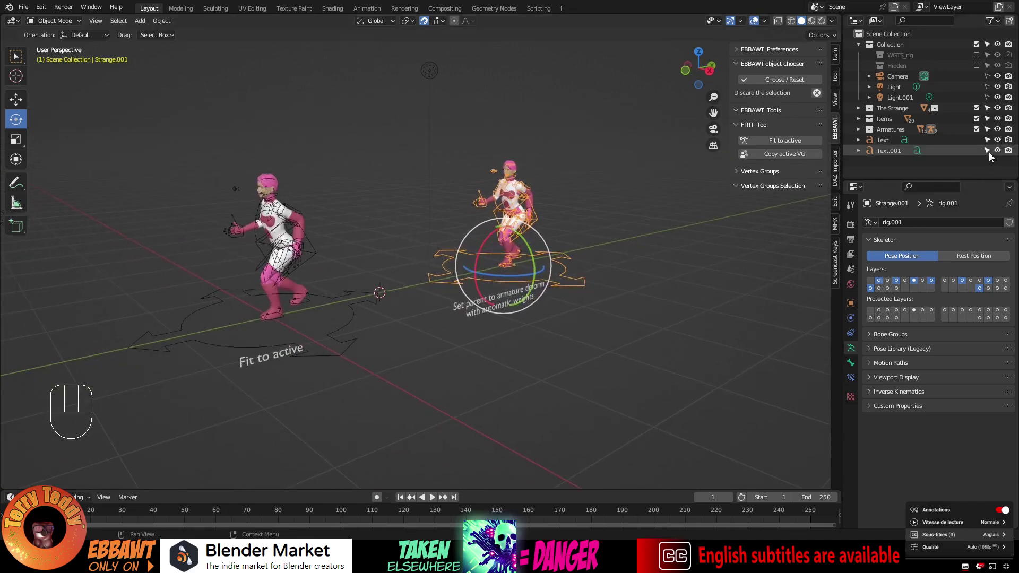
left_click(998, 132)
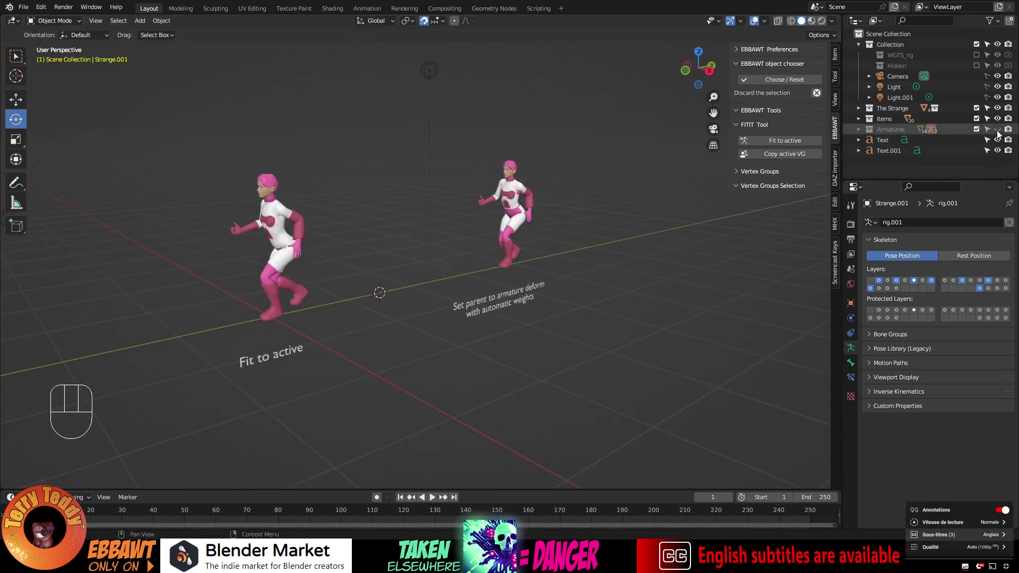
Compare the clothing deformation on both posed characters from the back, side and front
middle_click_drag(769, 197, 520, 227)
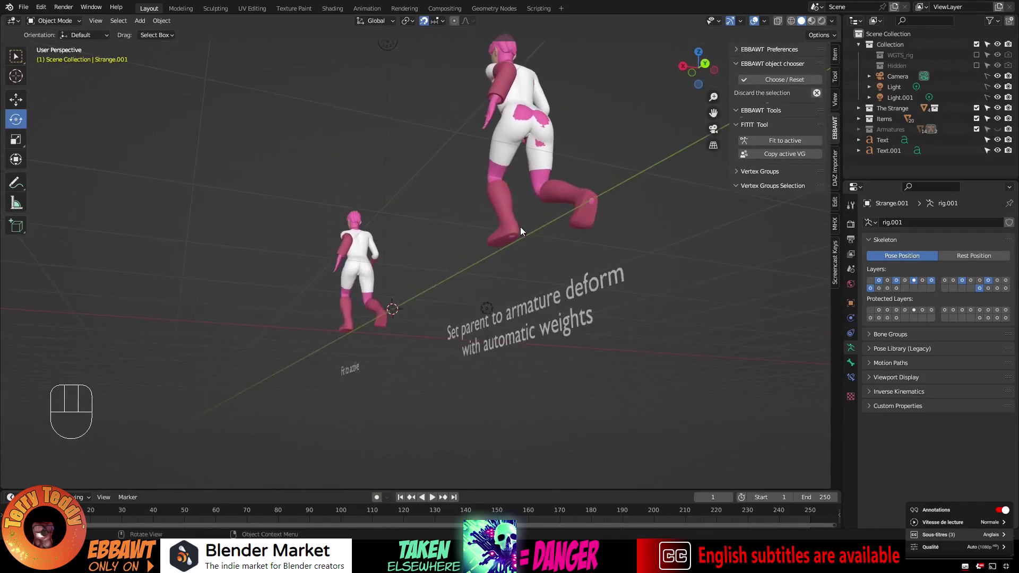
middle_click_drag(575, 209, 399, 225)
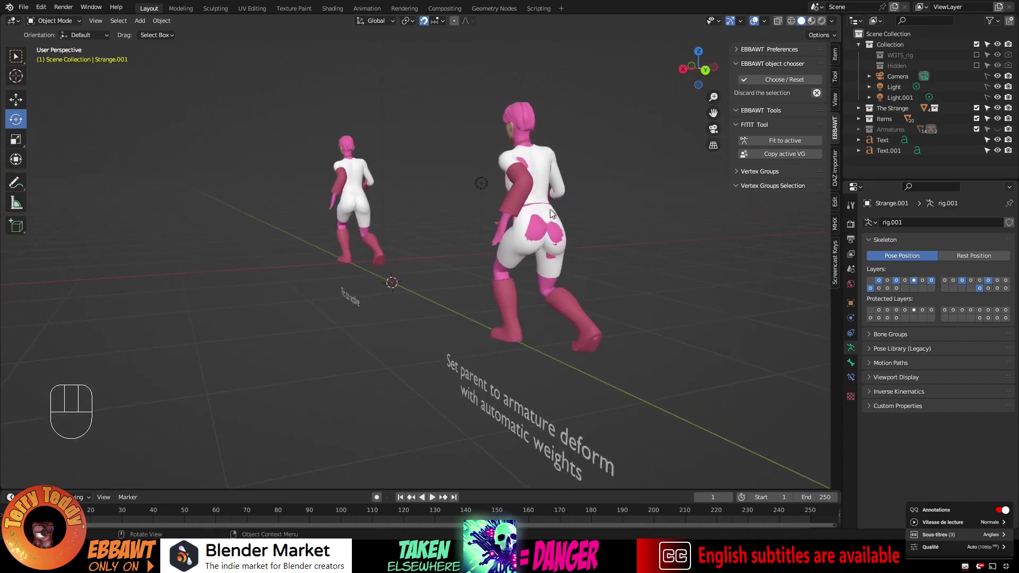
middle_click_drag(514, 201, 386, 198)
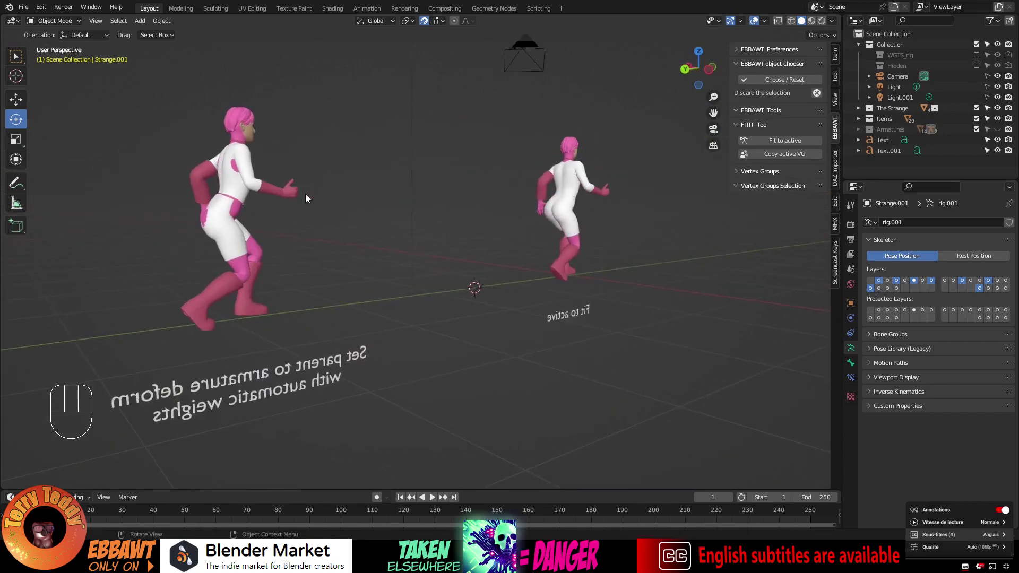
middle_click_drag(305, 194, 325, 219)
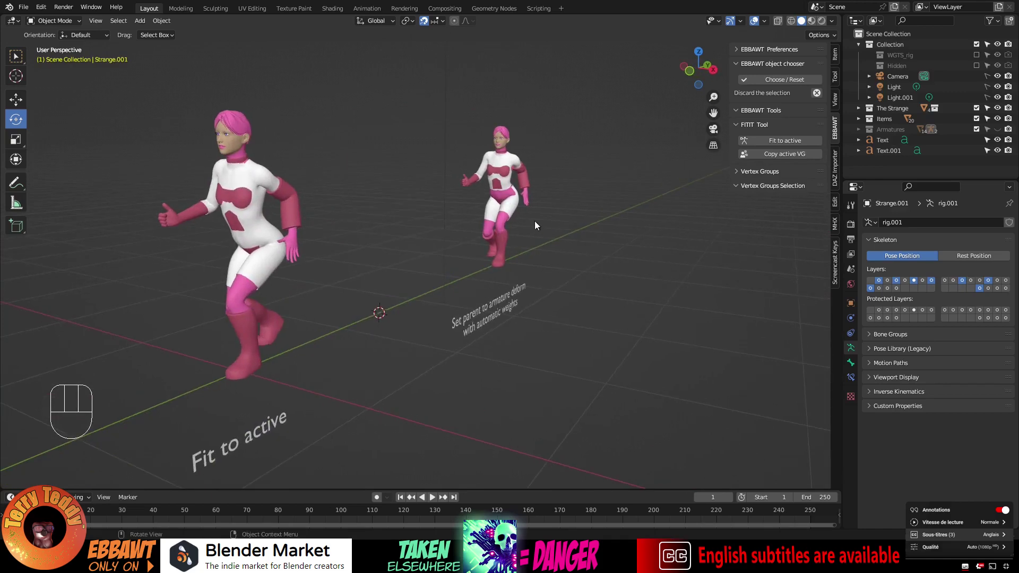
middle_click_drag(534, 221, 460, 284)
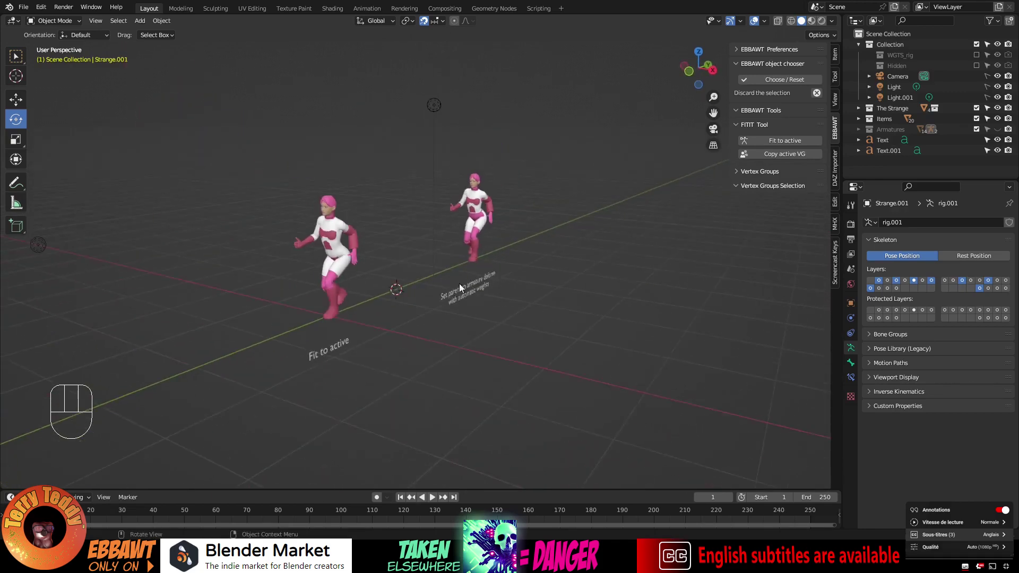
scroll(415, 296, "up", 5)
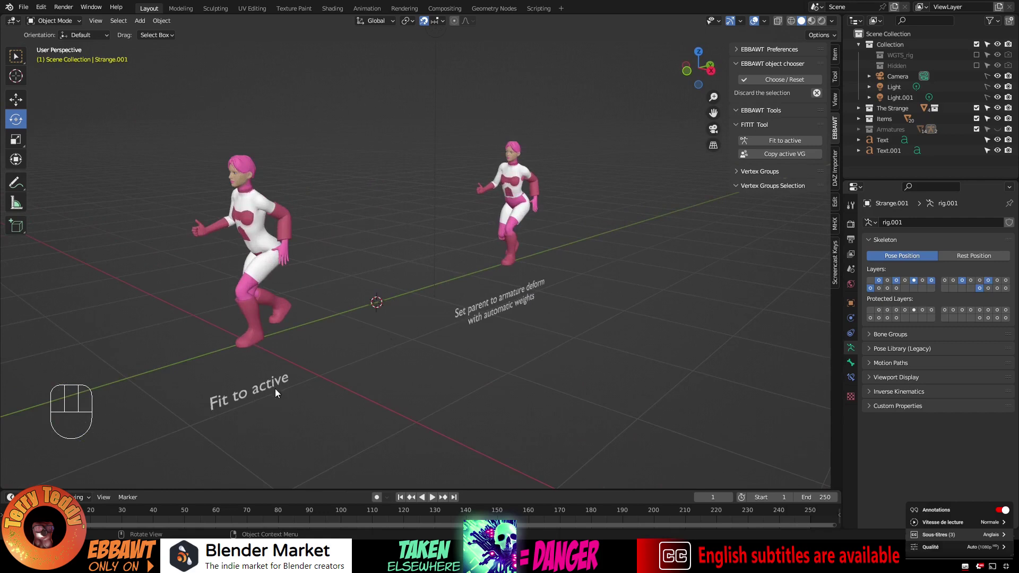